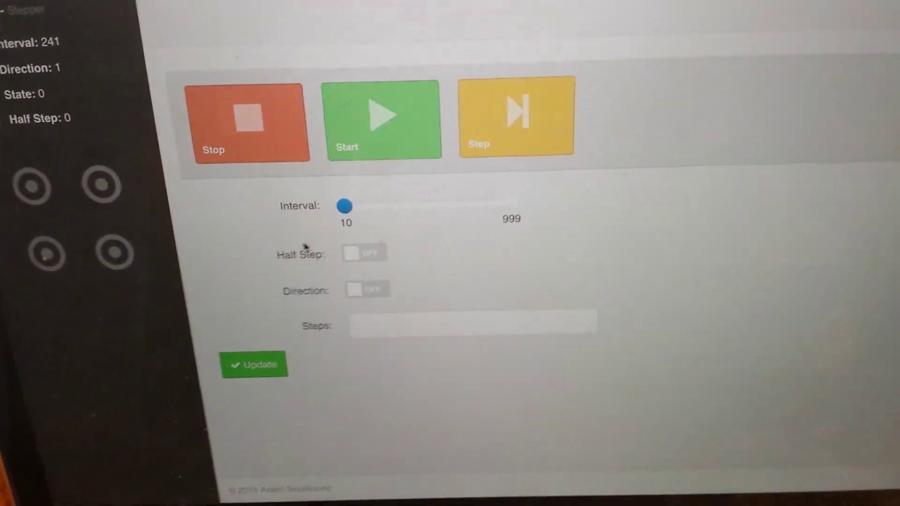
Nudge the Interval slider right, raising the step interval just above 10
left_click(348, 190)
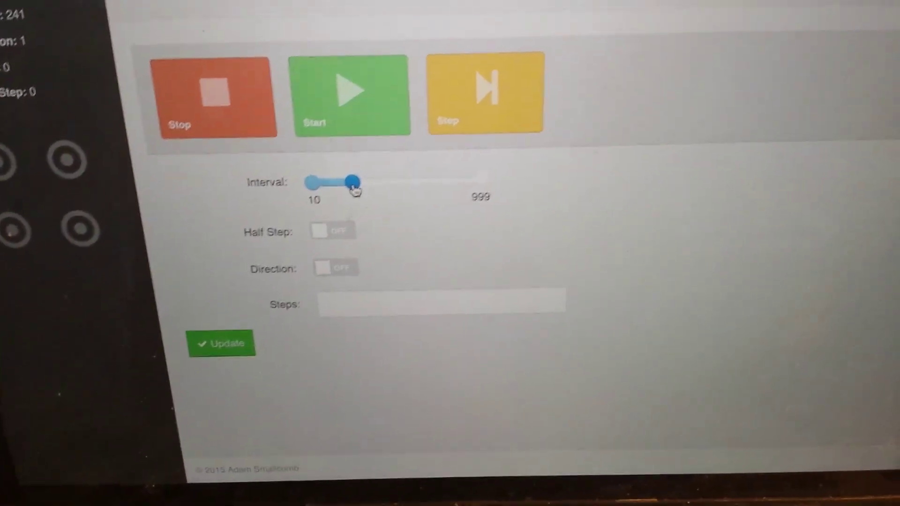